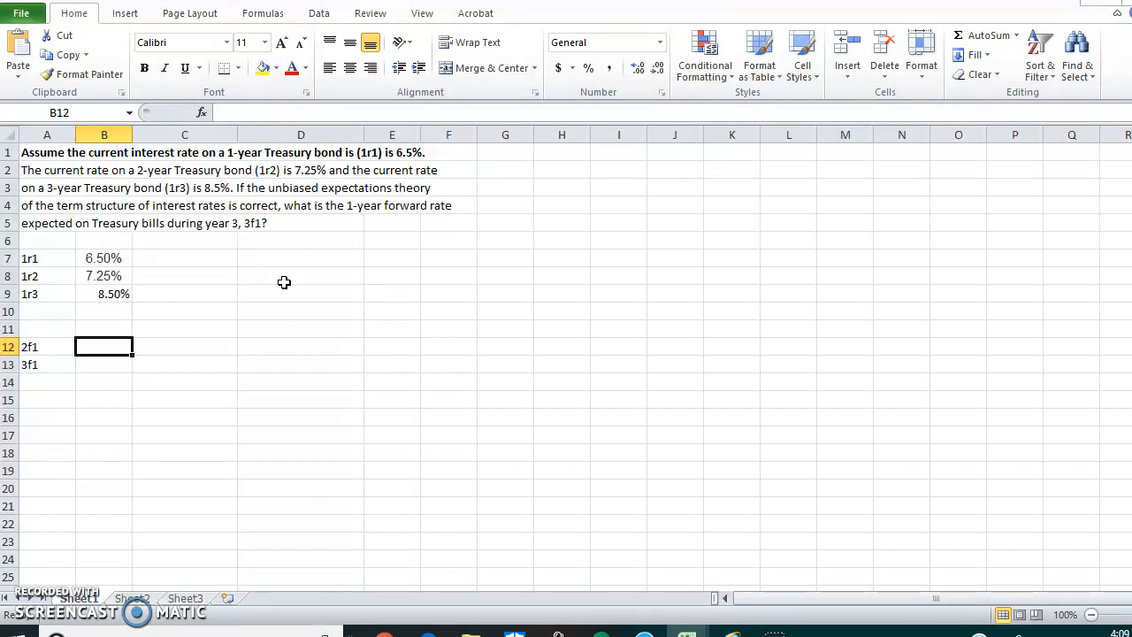
Step: Calculate the 2f1 forward rate in cell B12 with the formula =(1+B8)^2/(1+B7)-1
click(32, 348)
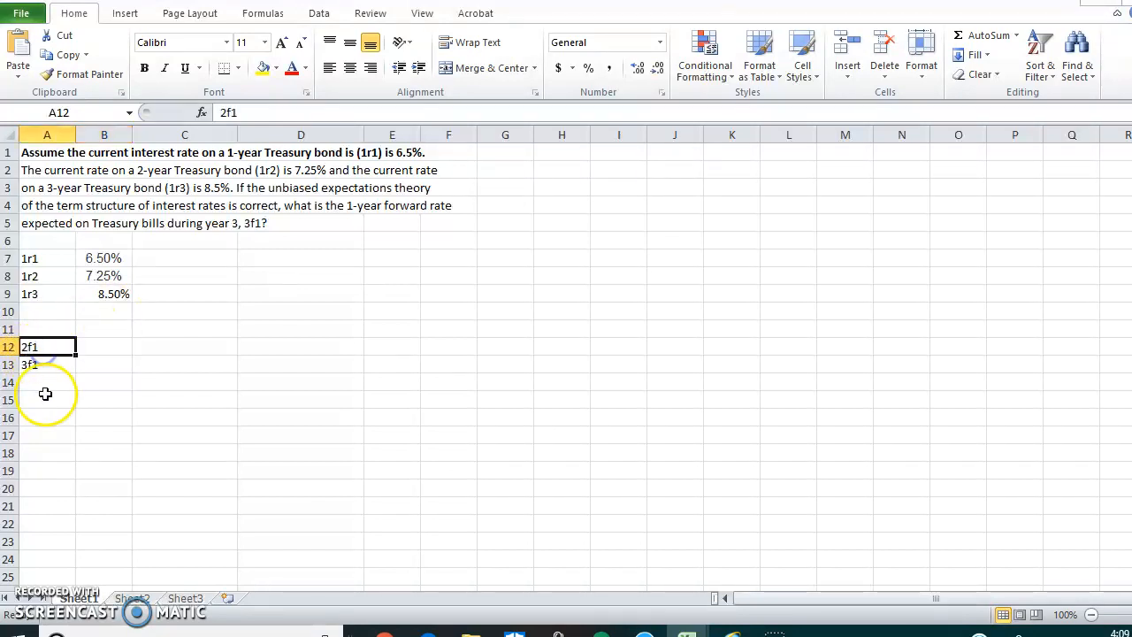
click(41, 366)
click(98, 346)
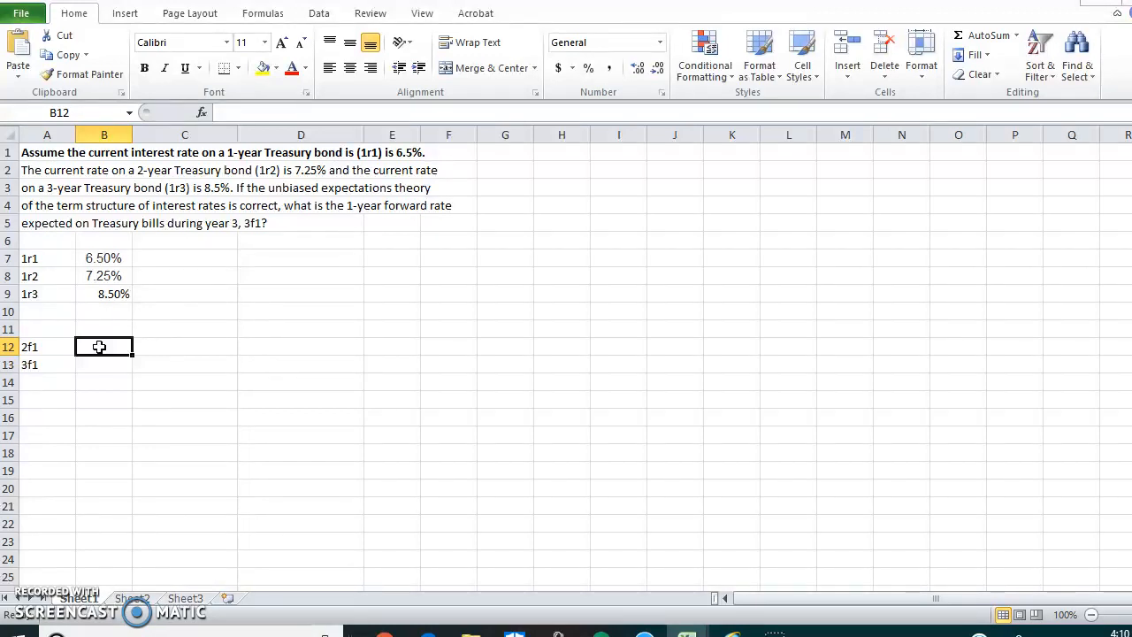
text(=)
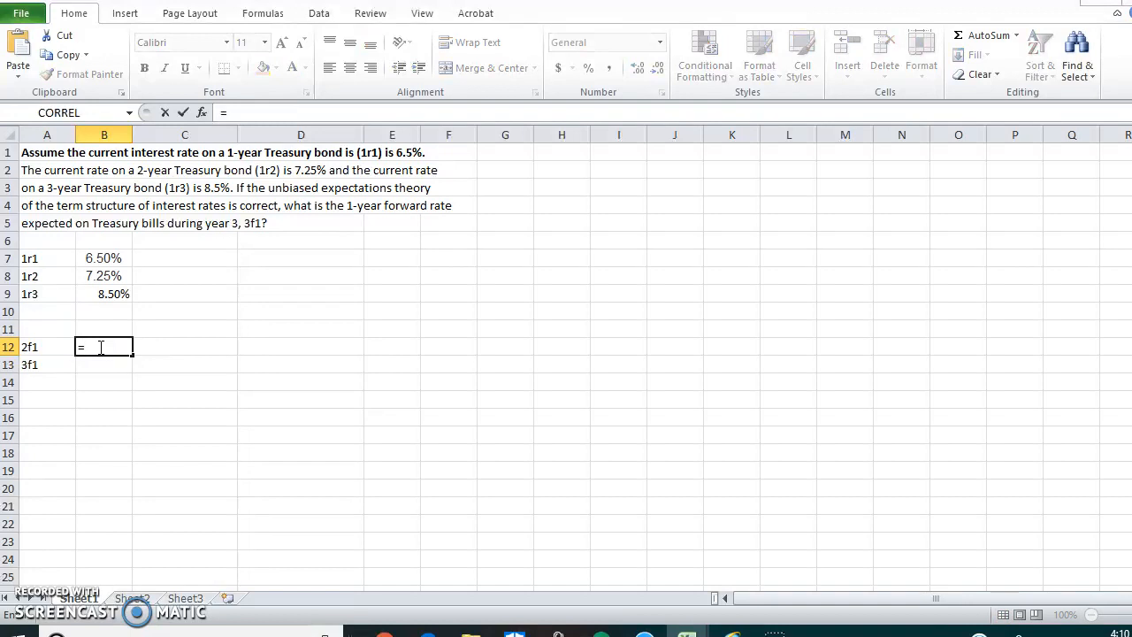
text(()
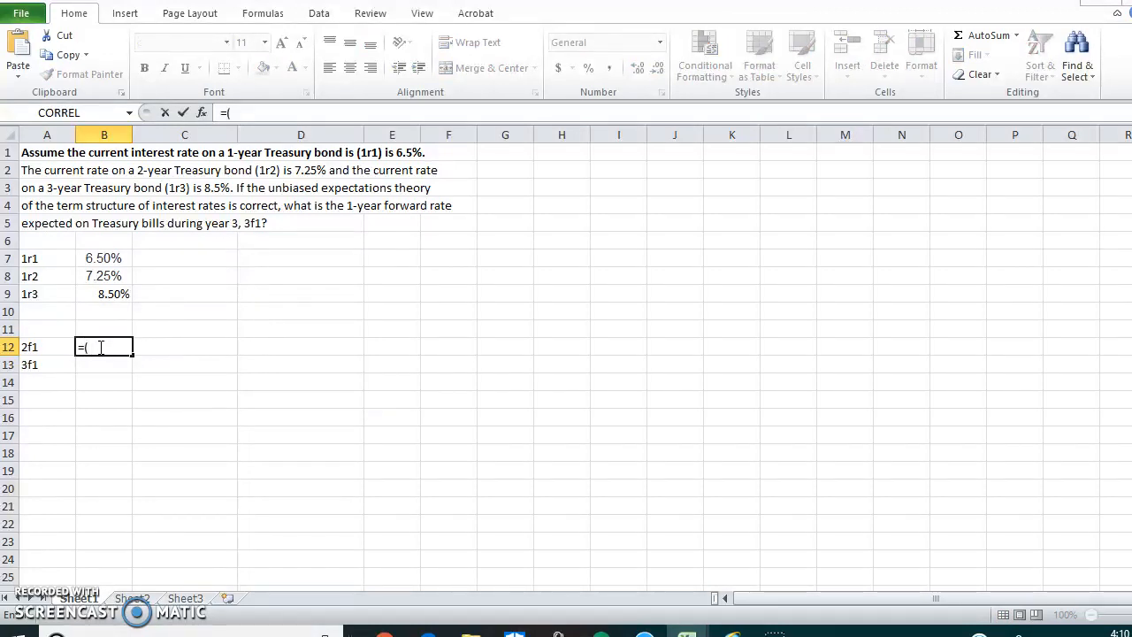
text(1++)
key(BackSpace)
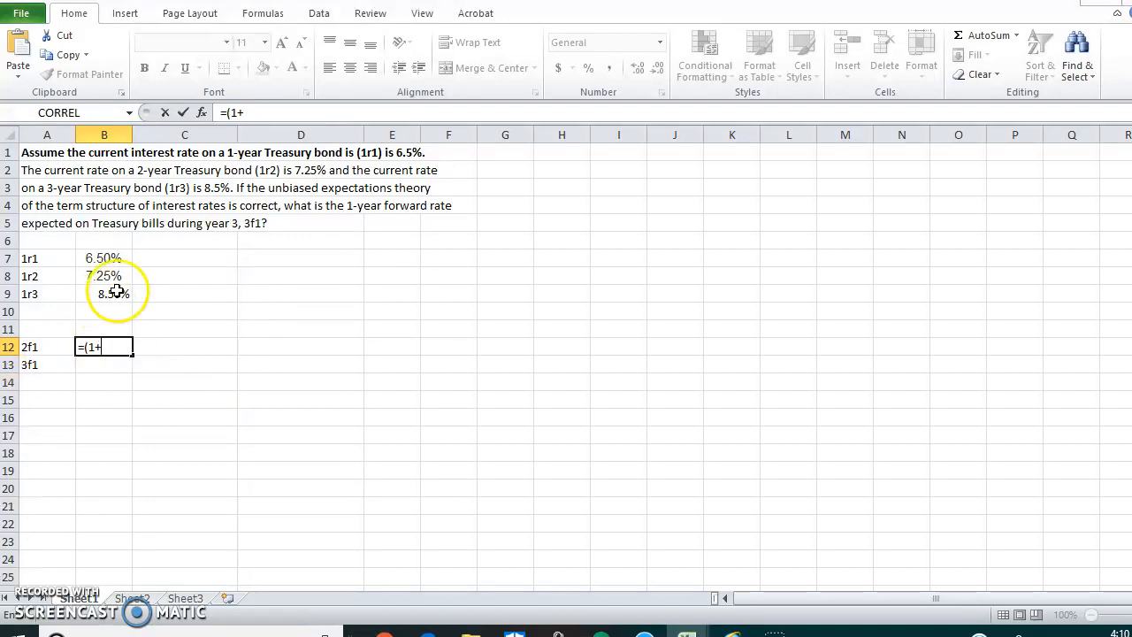
text(B8)
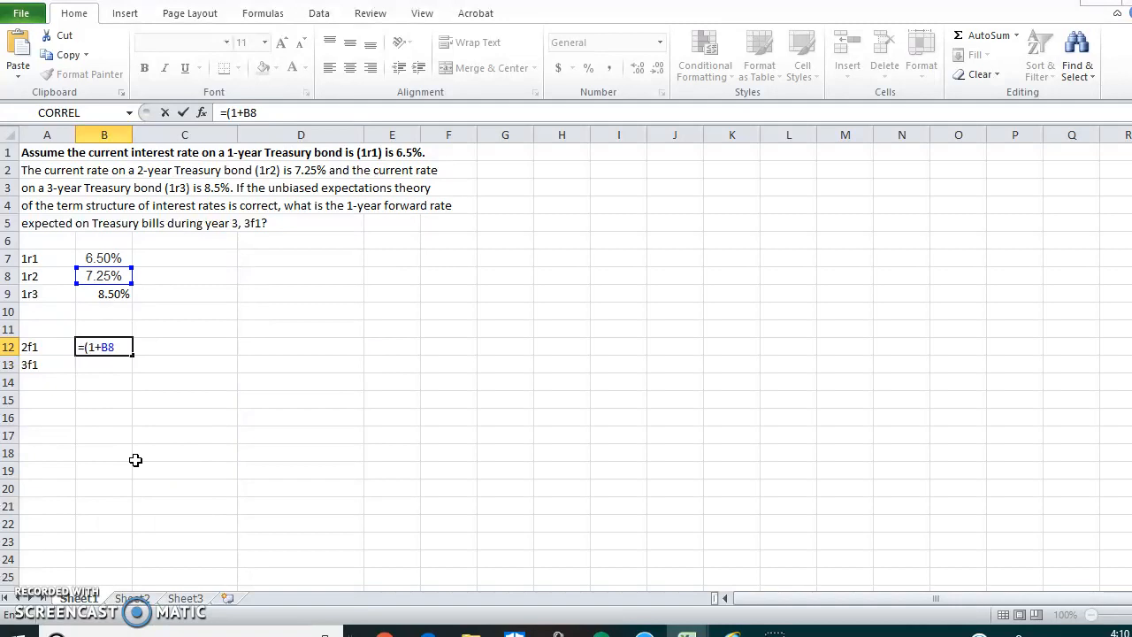
text()^2/(1)
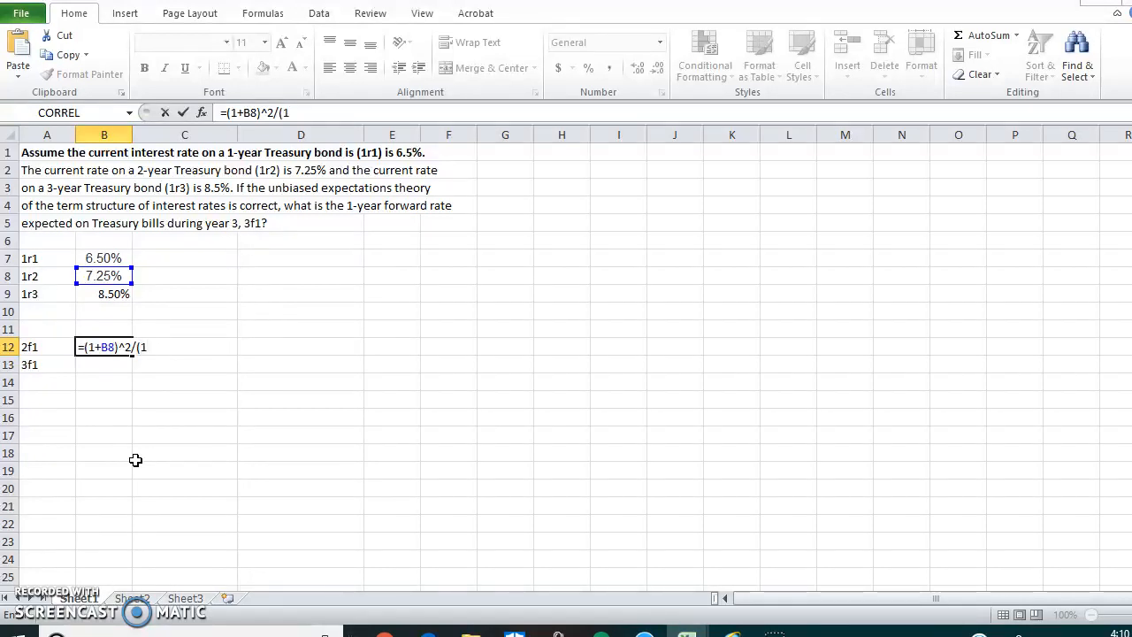
text(+)
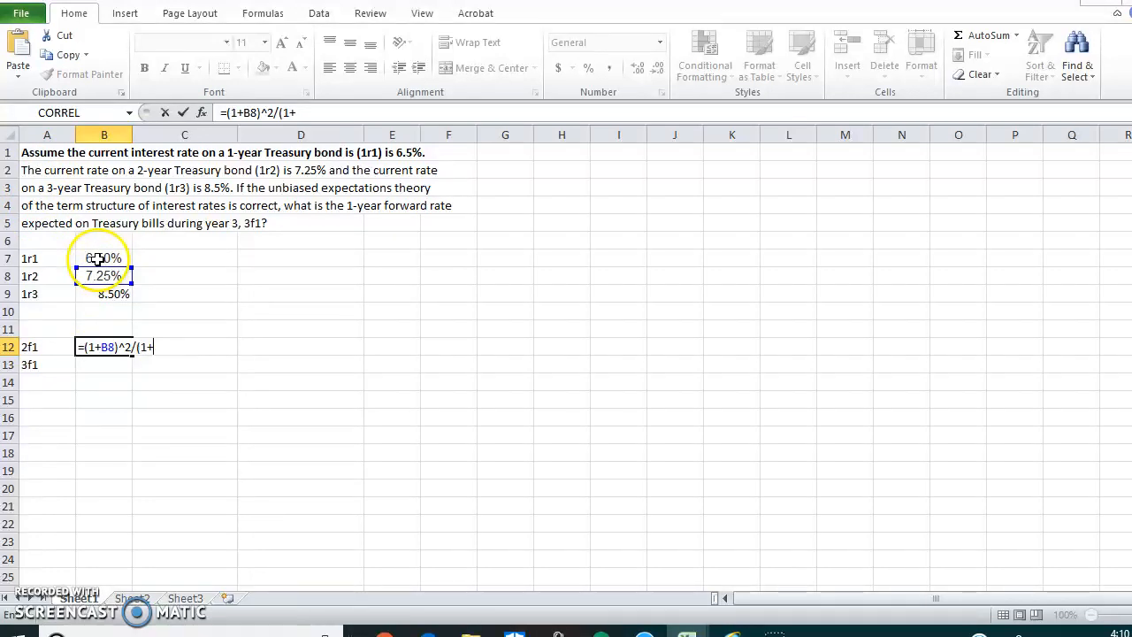
text(B7)
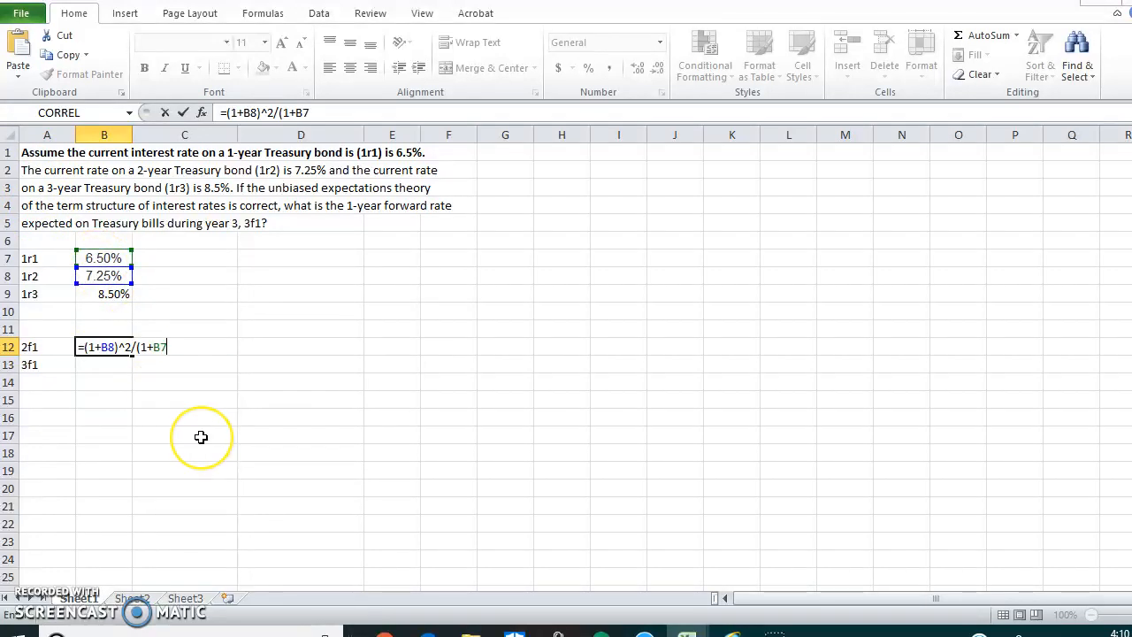
text()-1)
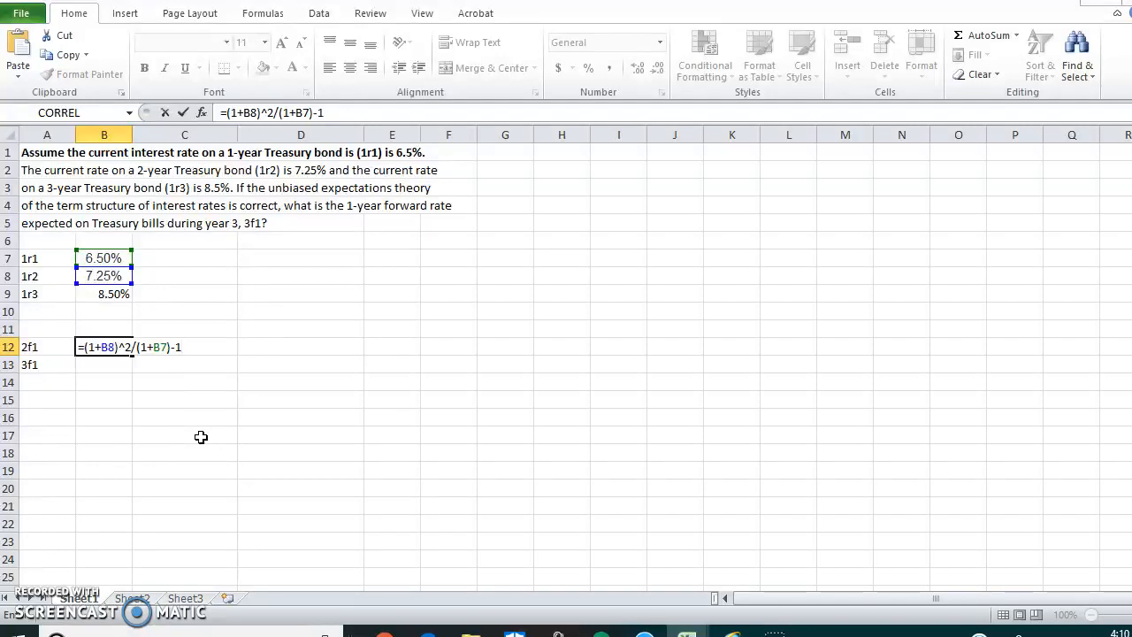
key(Return)
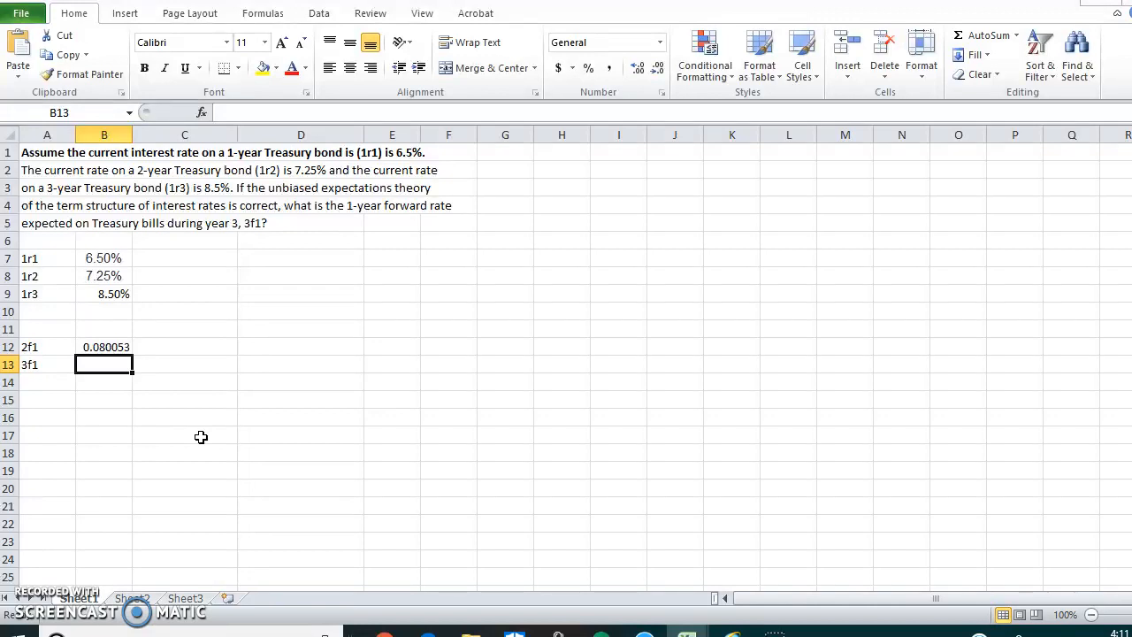
Step: Format the 2f1 result in B12 as a percentage with two decimal places
click(100, 347)
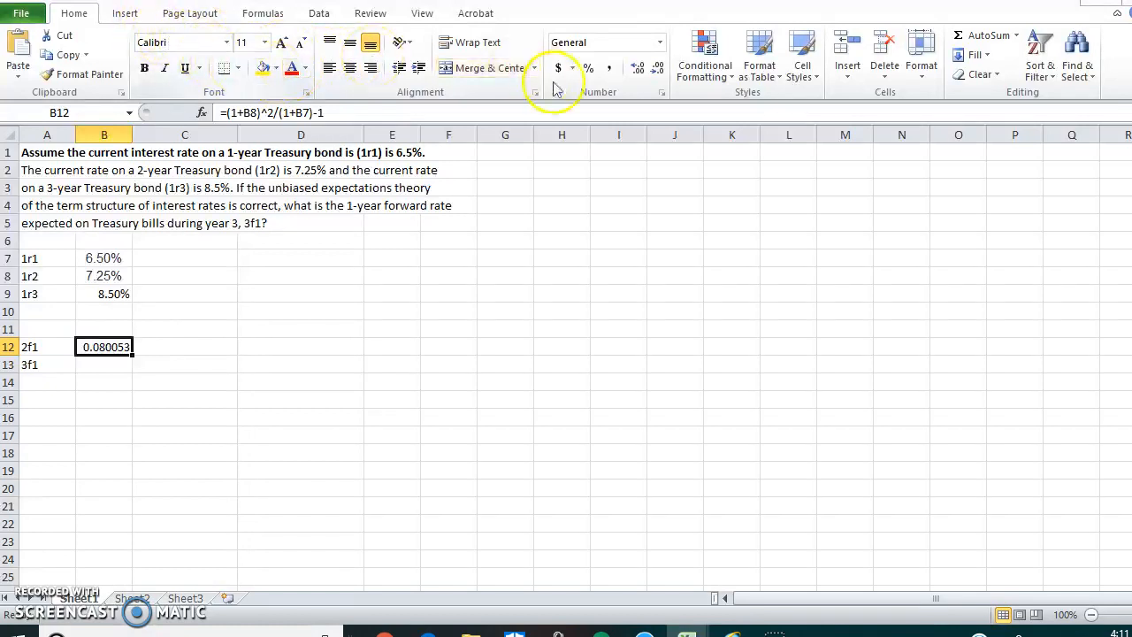
click(587, 70)
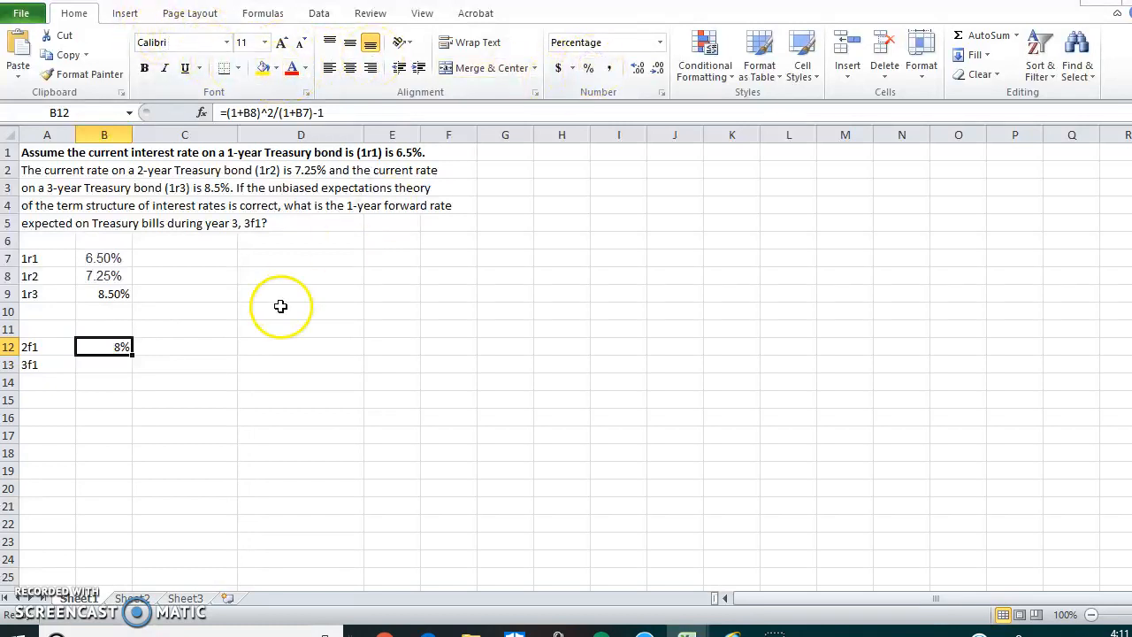
click(635, 70)
click(635, 70)
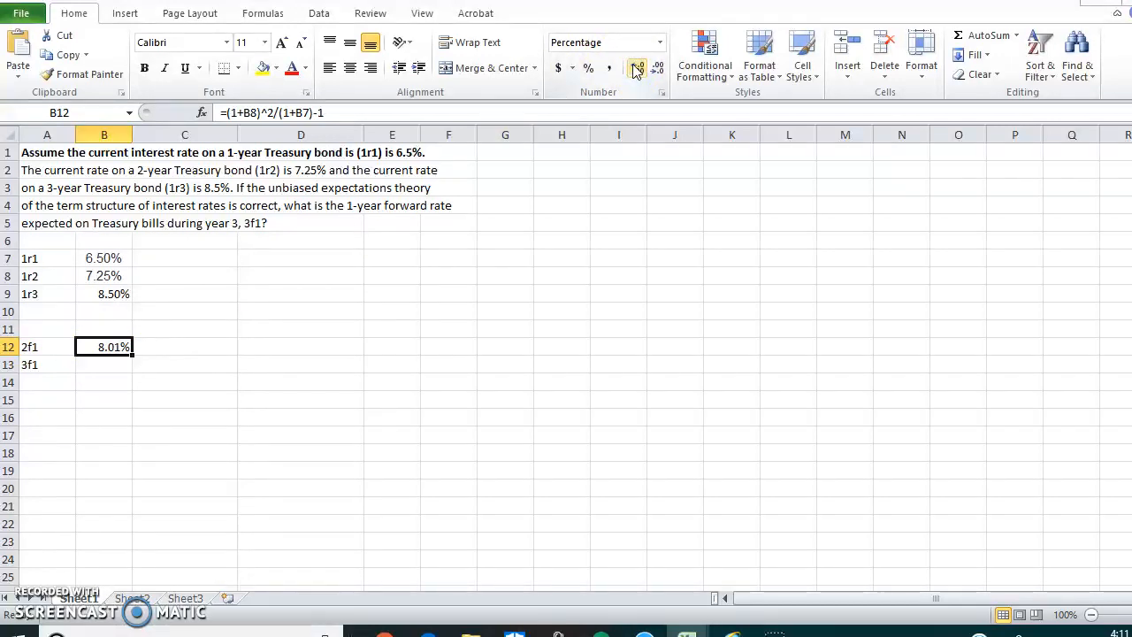
Step: Calculate the 3f1 forward rate in cell B13 with the formula =(1+B9)^3/((1+B7)*(1+B12))-1
click(88, 367)
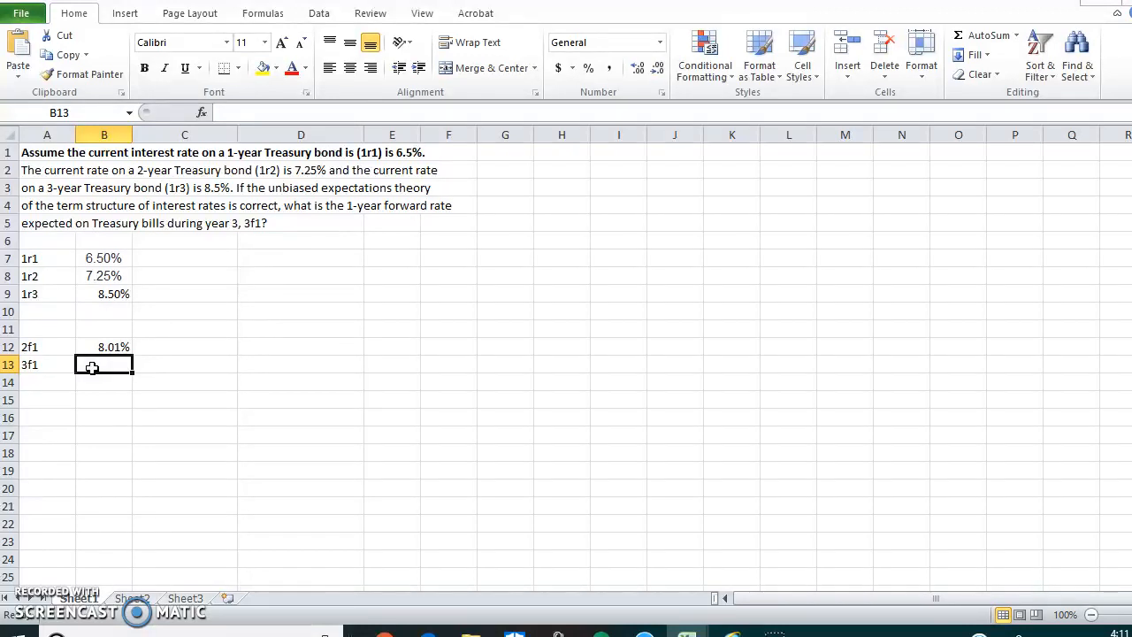
text(=(1+)
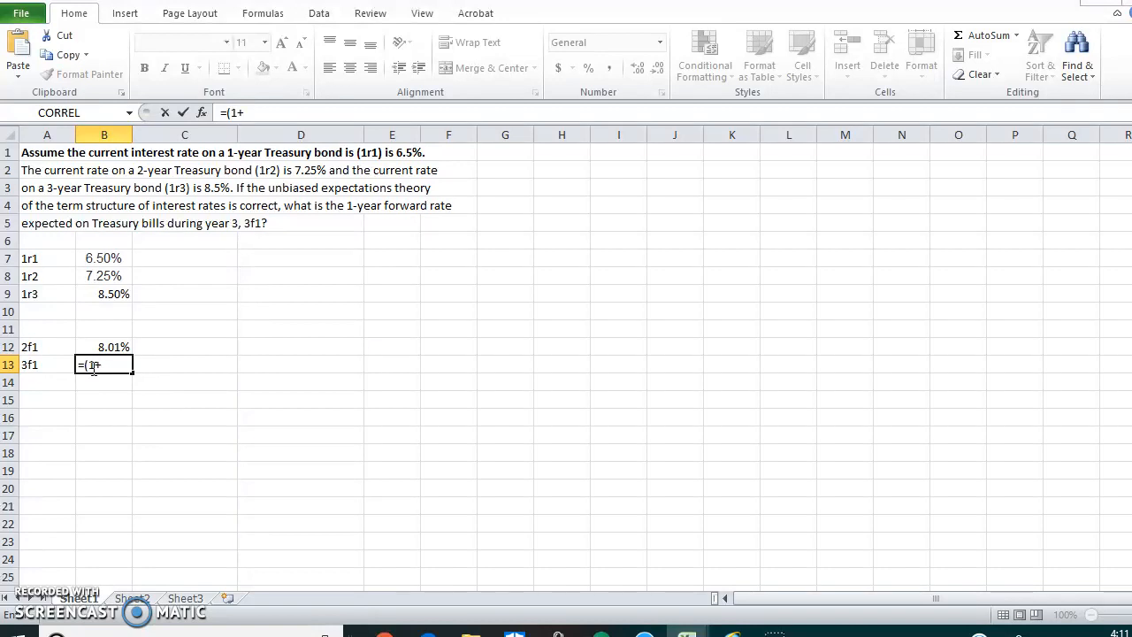
text(b9))
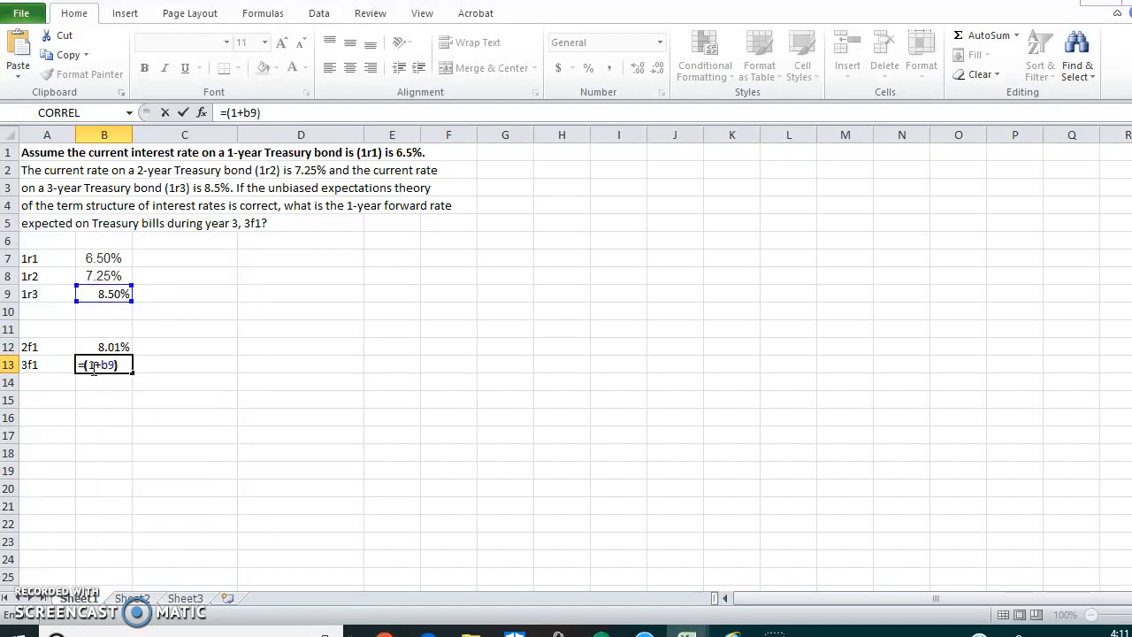
text(^3/)
text(((1+b7)
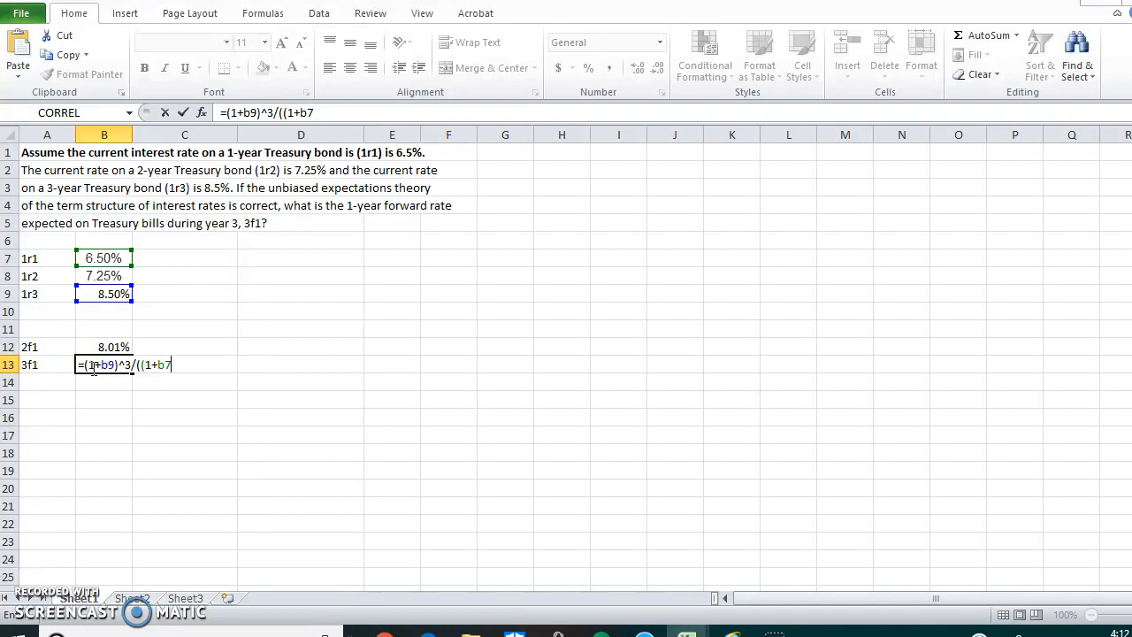
text()*(1+)
text(b12)
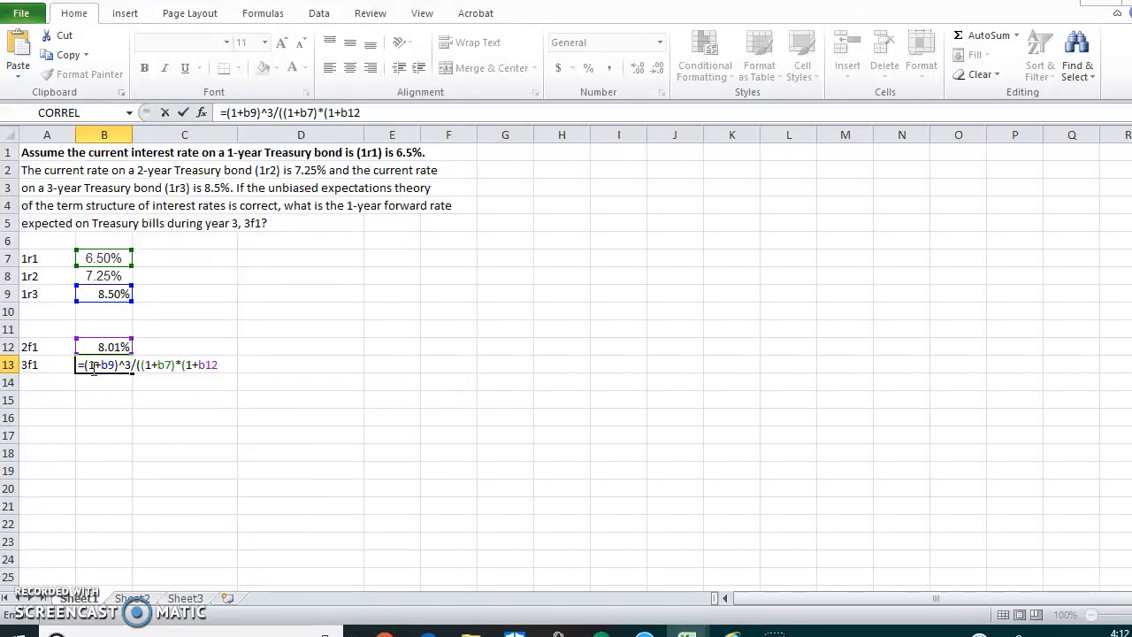
text())-1)
key(Return)
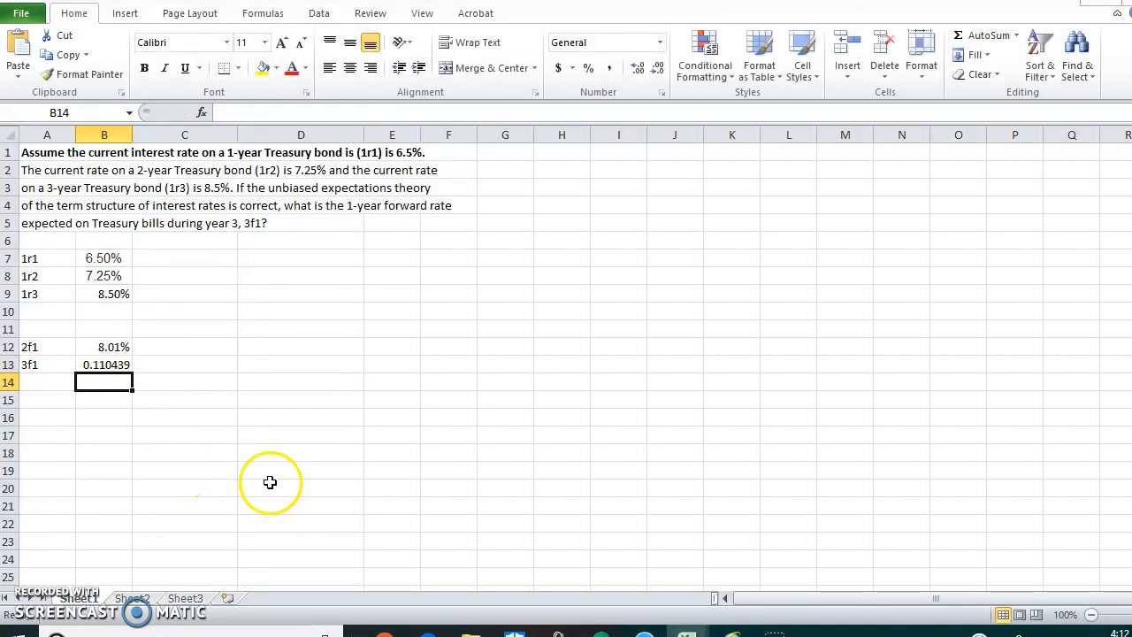
Step: Format the 3f1 result in B13 as a percentage with two decimal places
click(84, 364)
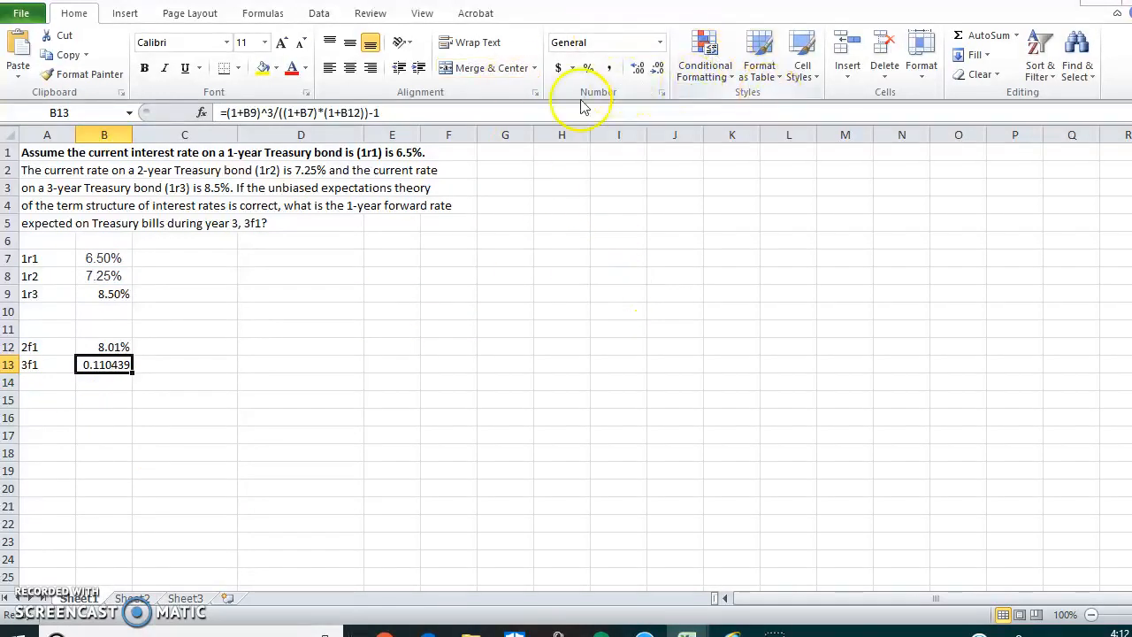
click(591, 69)
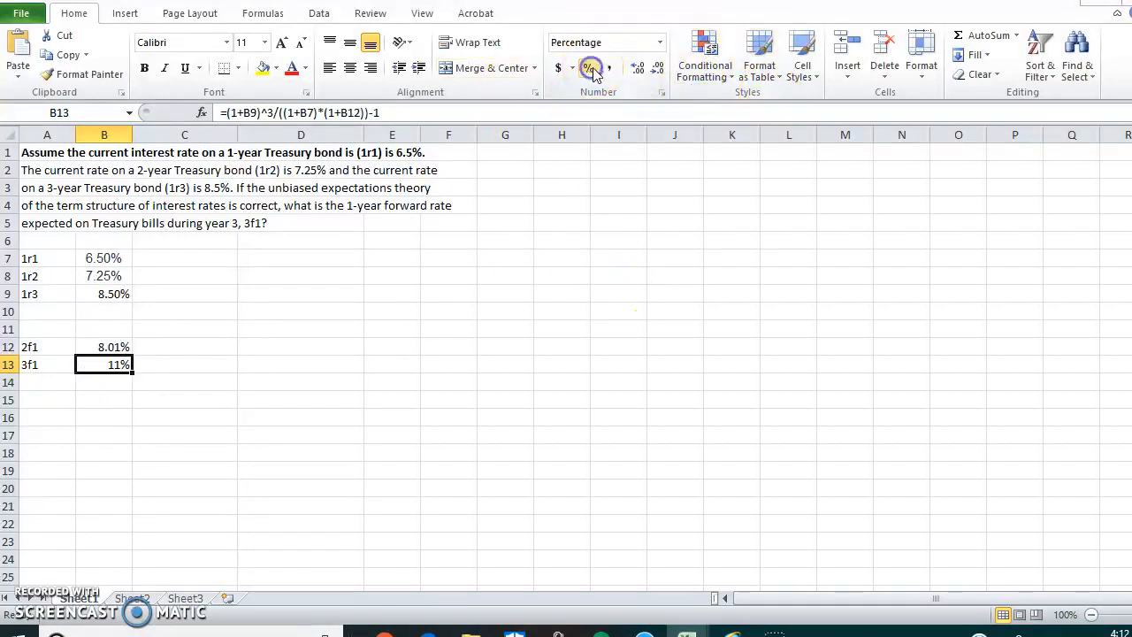
click(638, 69)
click(637, 69)
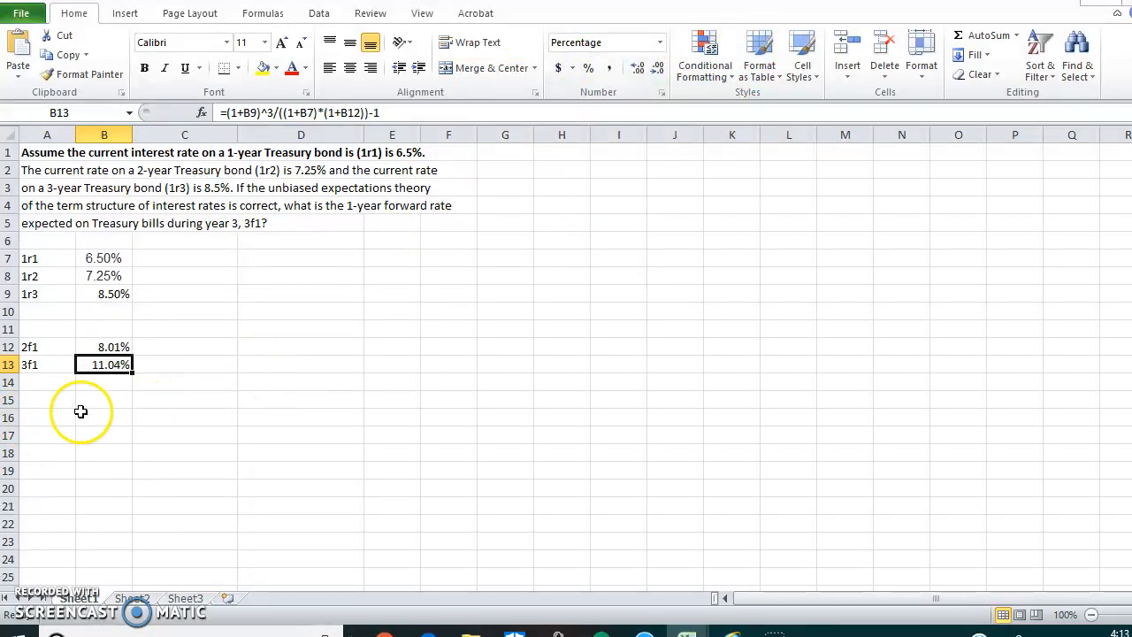
click(100, 385)
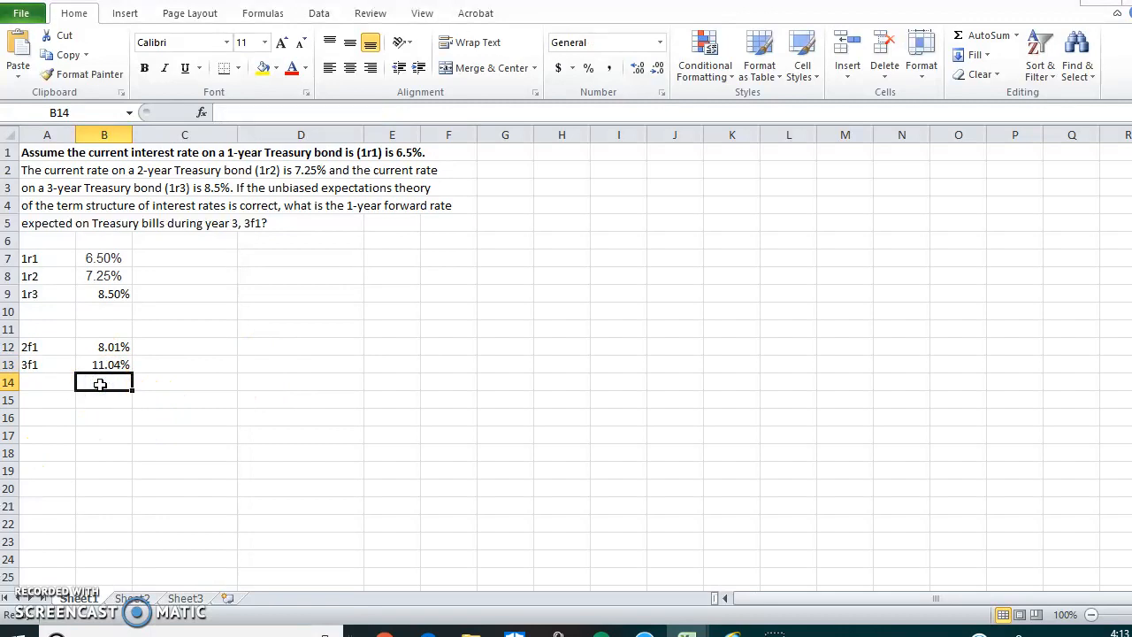